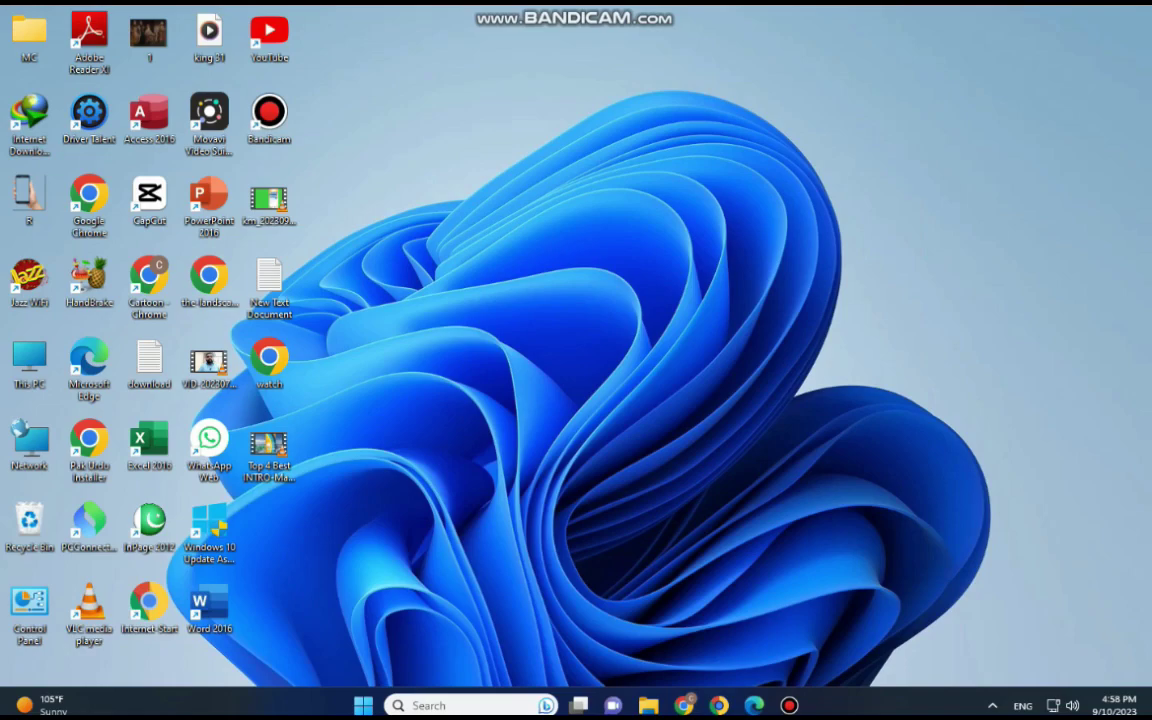
{"action": "right_click", "coordinate": [496, 271]}
{"action": "left_click", "coordinate": [545, 339]}
{"action": "right_click", "coordinate": [640, 150]}
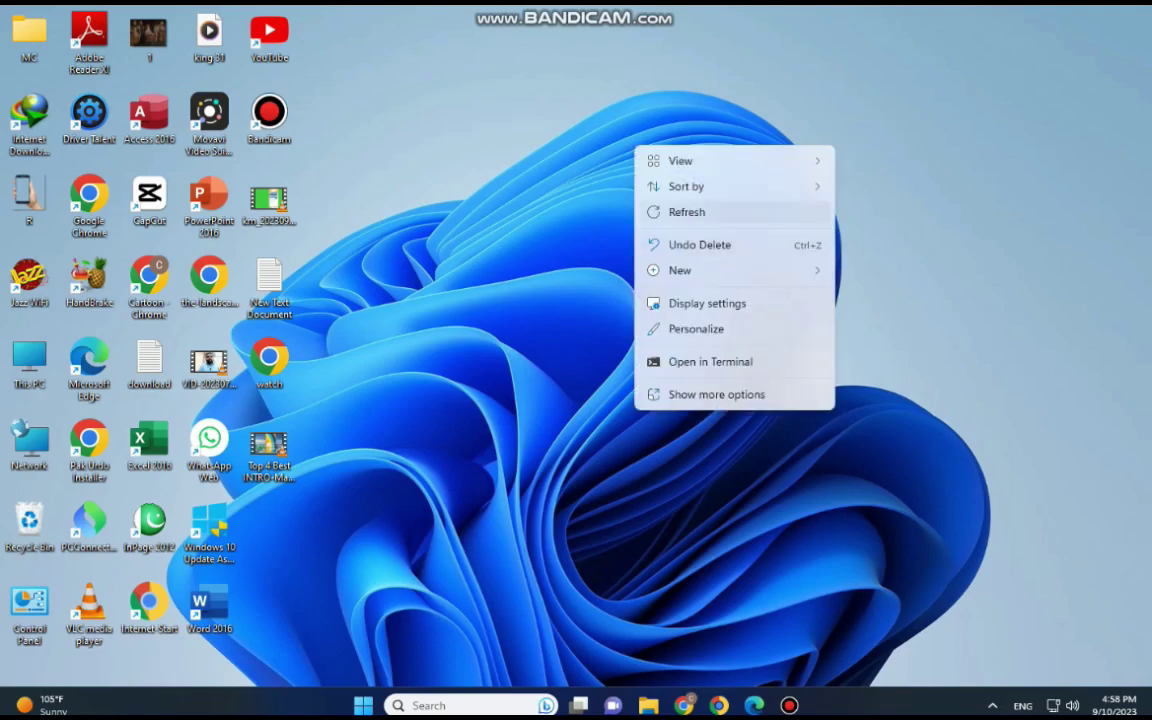
{"action": "left_click", "coordinate": [670, 200]}
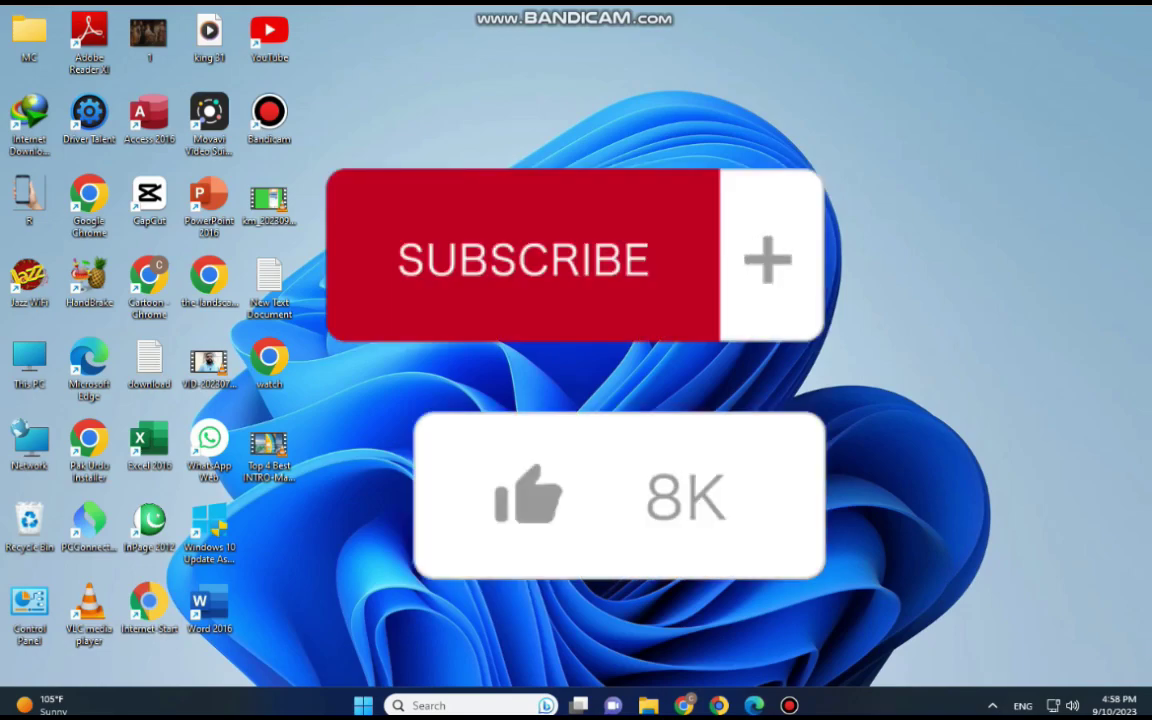
{"action": "right_click", "coordinate": [330, 265]}
{"action": "left_click", "coordinate": [379, 328]}
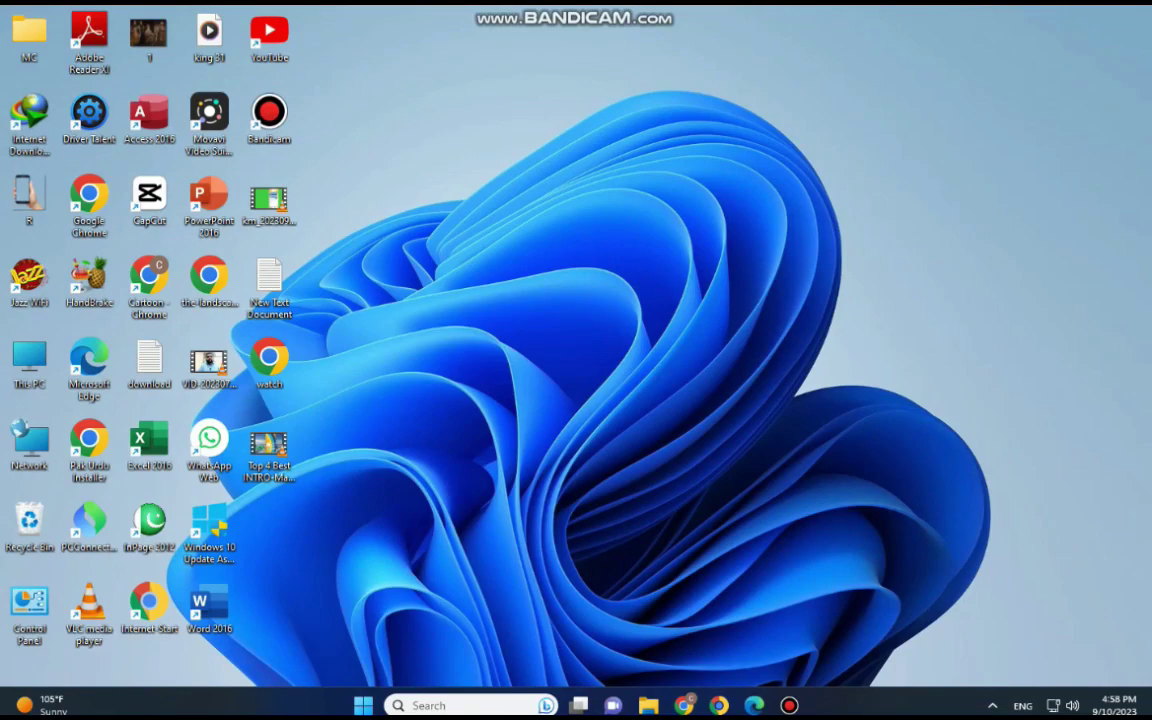
- Switch to Chrome, search Google for "fdm free download", and download the Windows installer from the official Free Download Manager site
{"action": "left_click", "coordinate": [683, 705]}
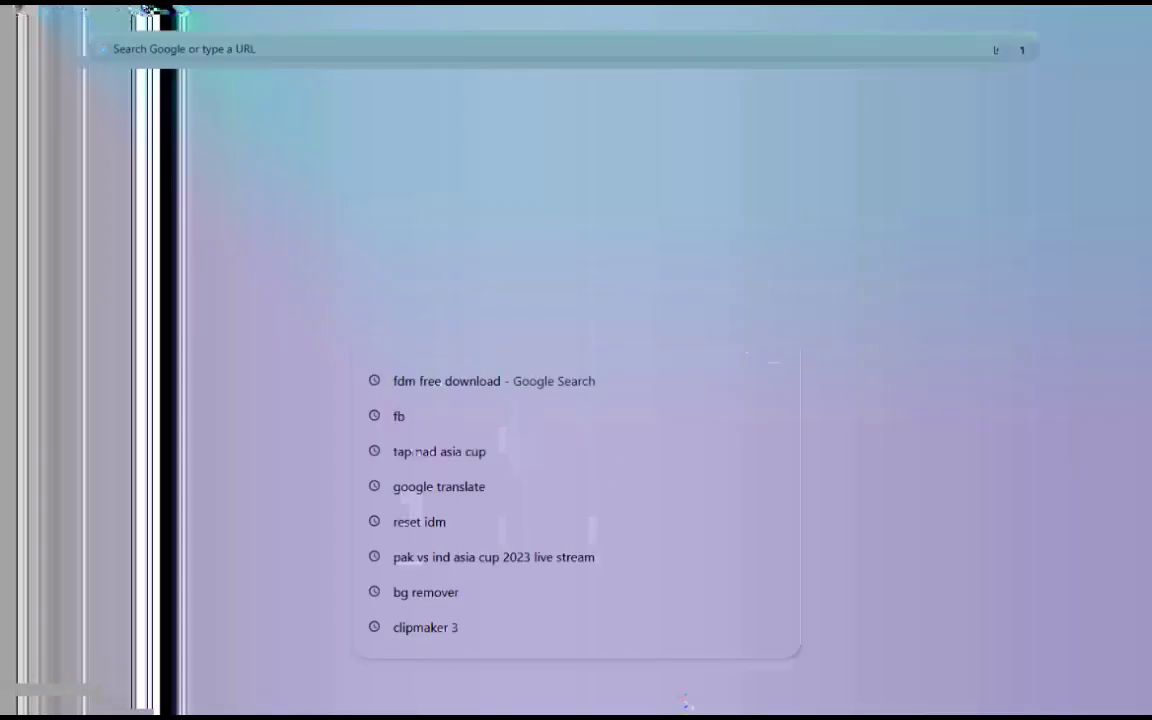
{"action": "type", "text": "fdm free download"}
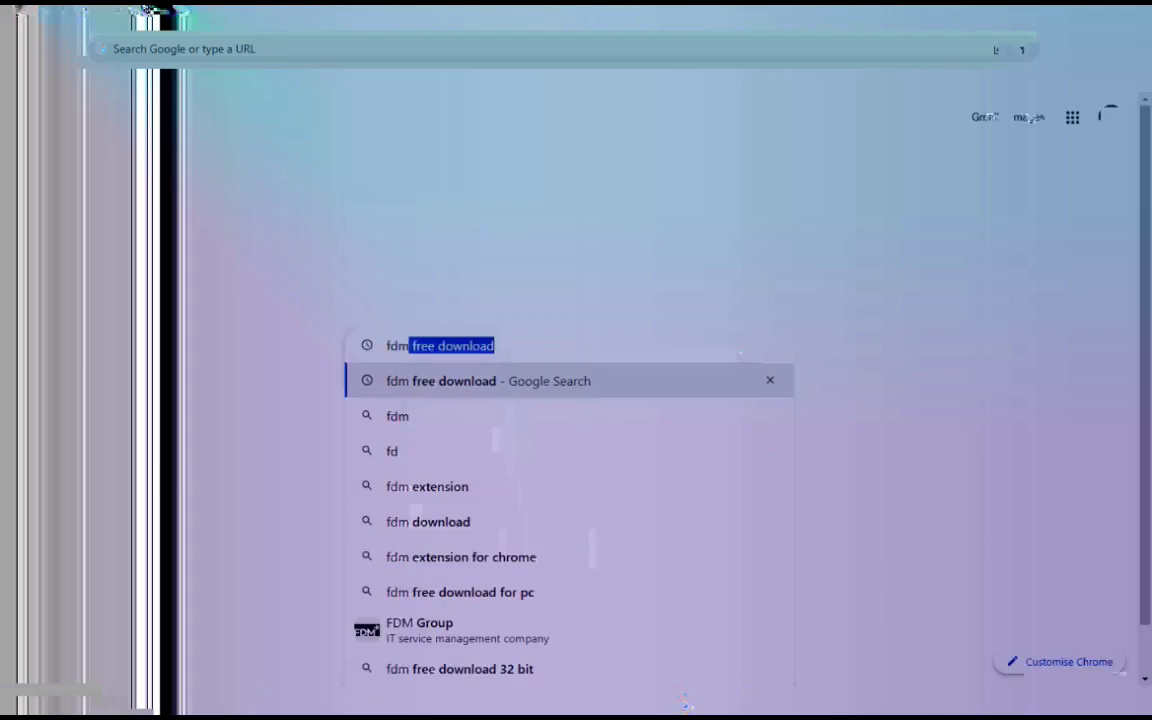
{"action": "key", "text": "Right"}
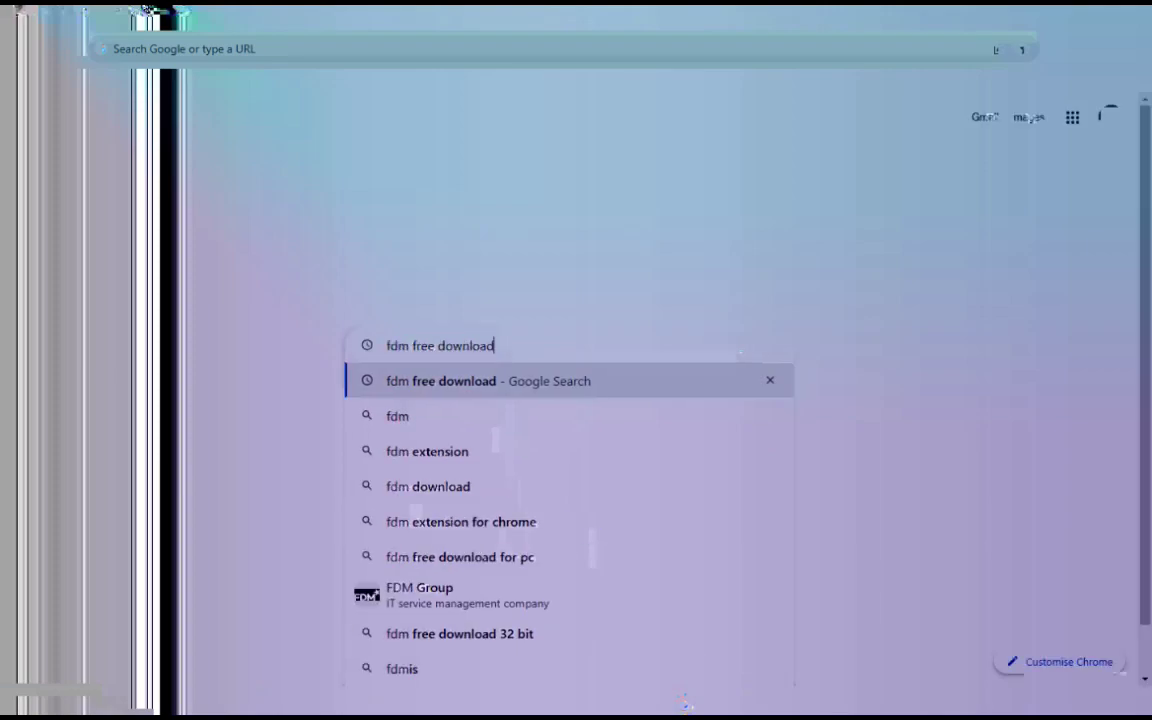
{"action": "key", "text": "Return"}
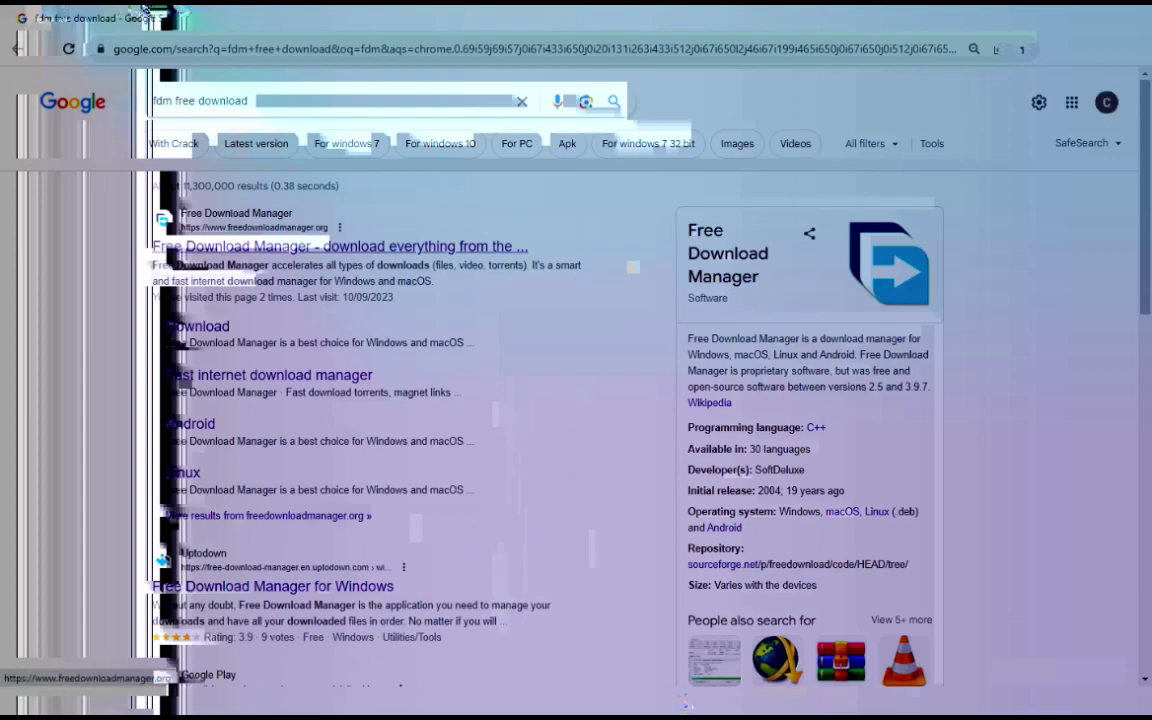
{"action": "left_click", "coordinate": [340, 246]}
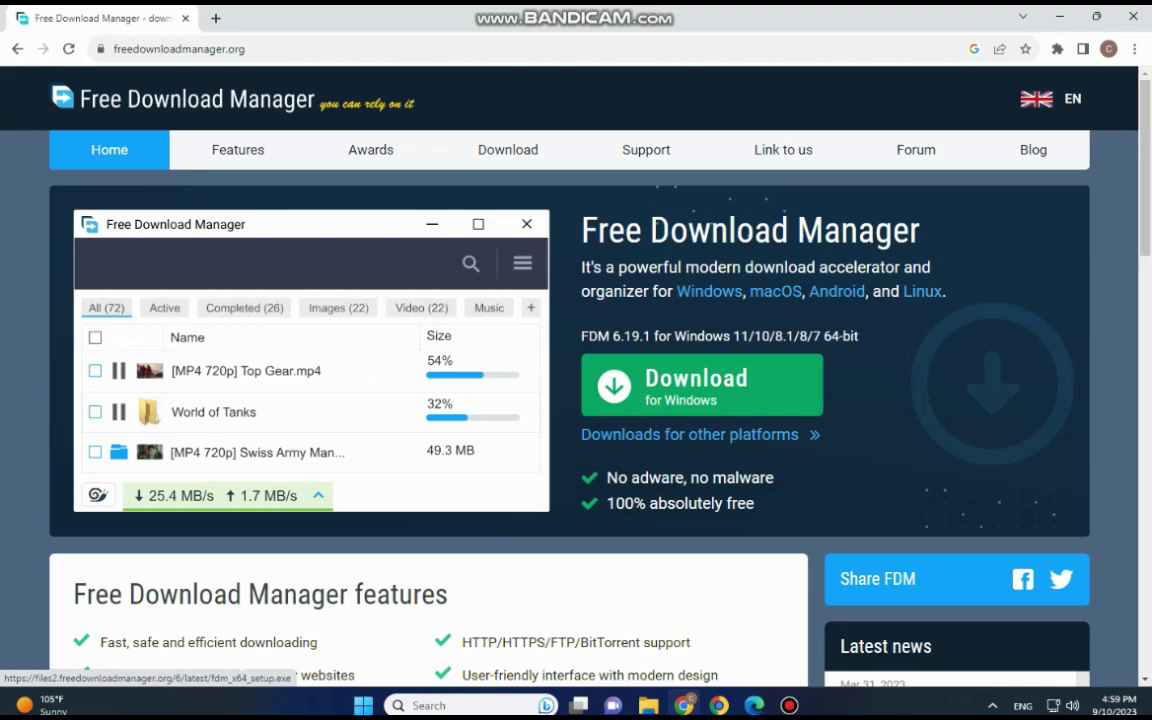
{"action": "left_click", "coordinate": [702, 385]}
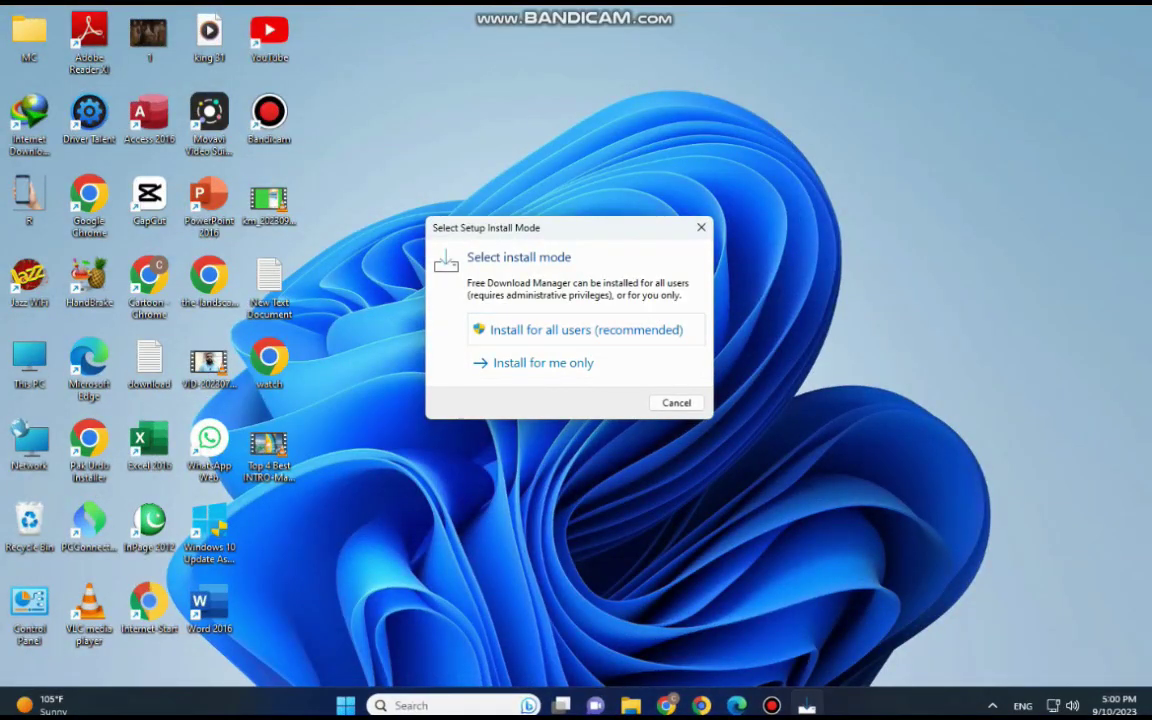
- Install Free Download Manager for all users in English, keeping the default destination folder and the desktop and Quick Launch shortcuts
{"action": "key", "text": "Return"}
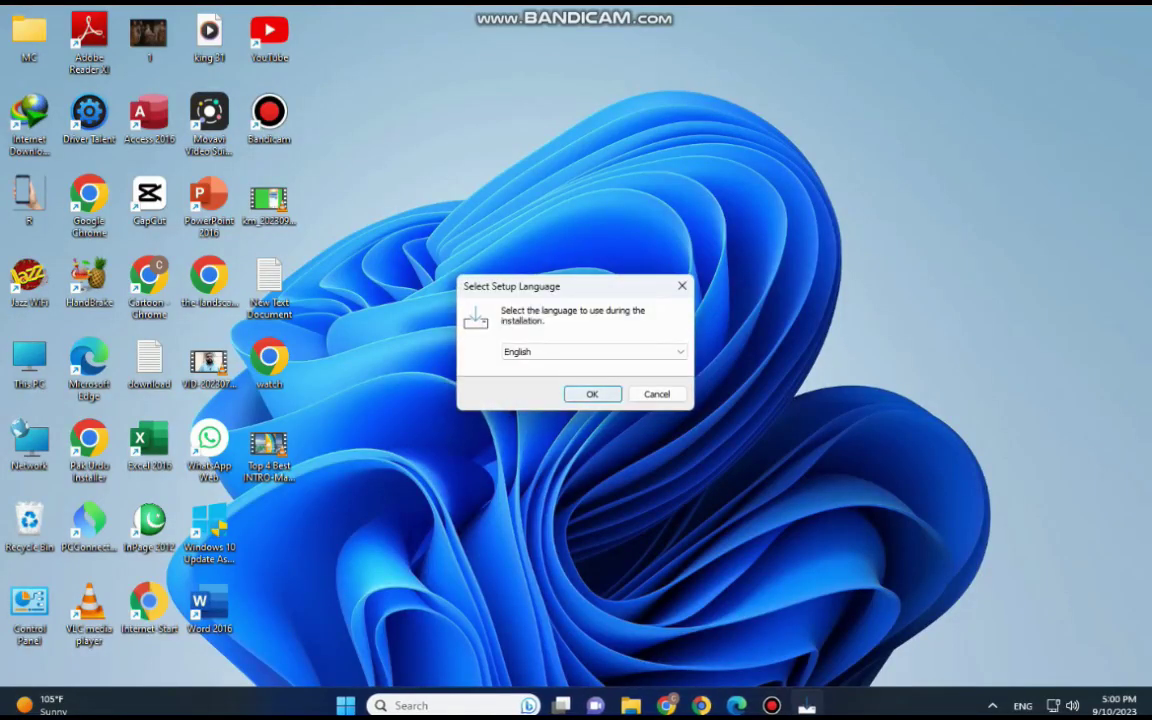
{"action": "key", "text": "Return"}
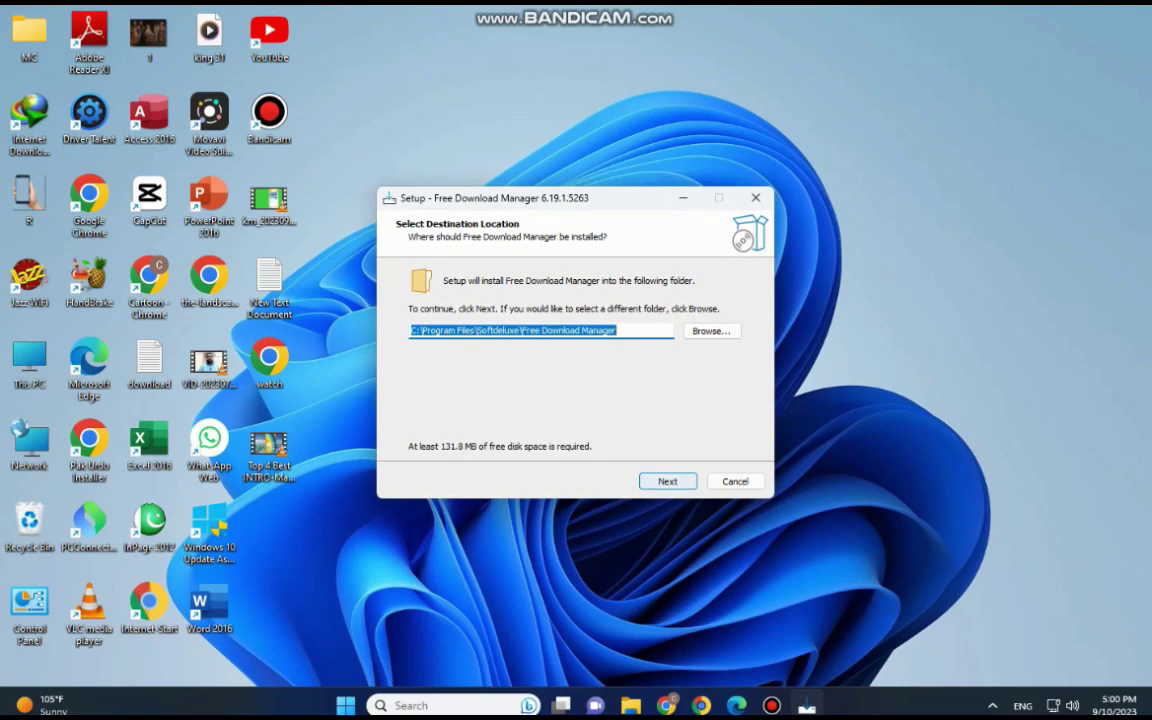
{"action": "key", "text": "Return"}
{"action": "key", "text": "Return"}
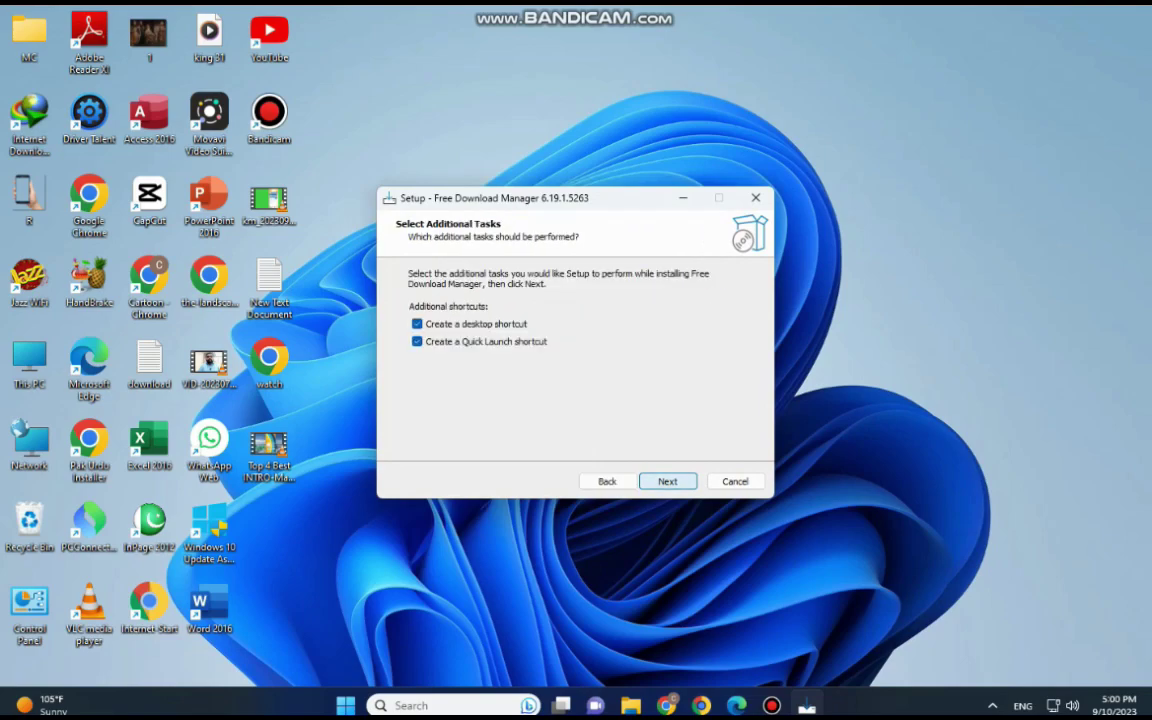
{"action": "key", "text": "Return"}
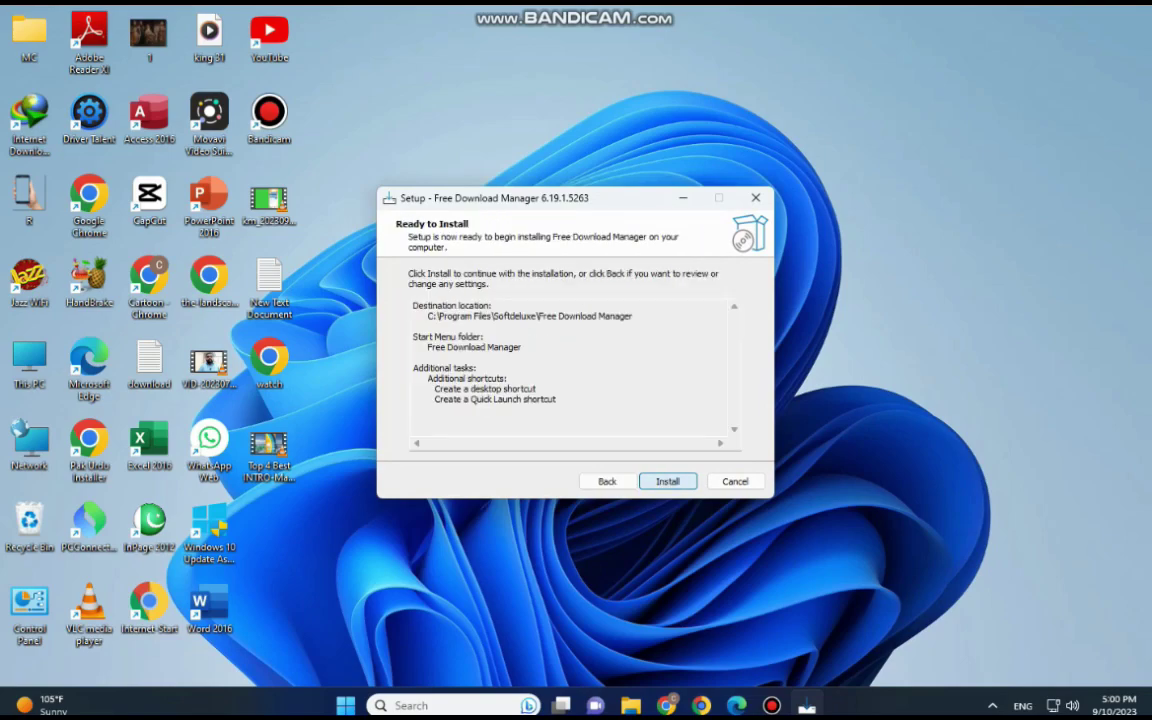
{"action": "key", "text": "Return"}
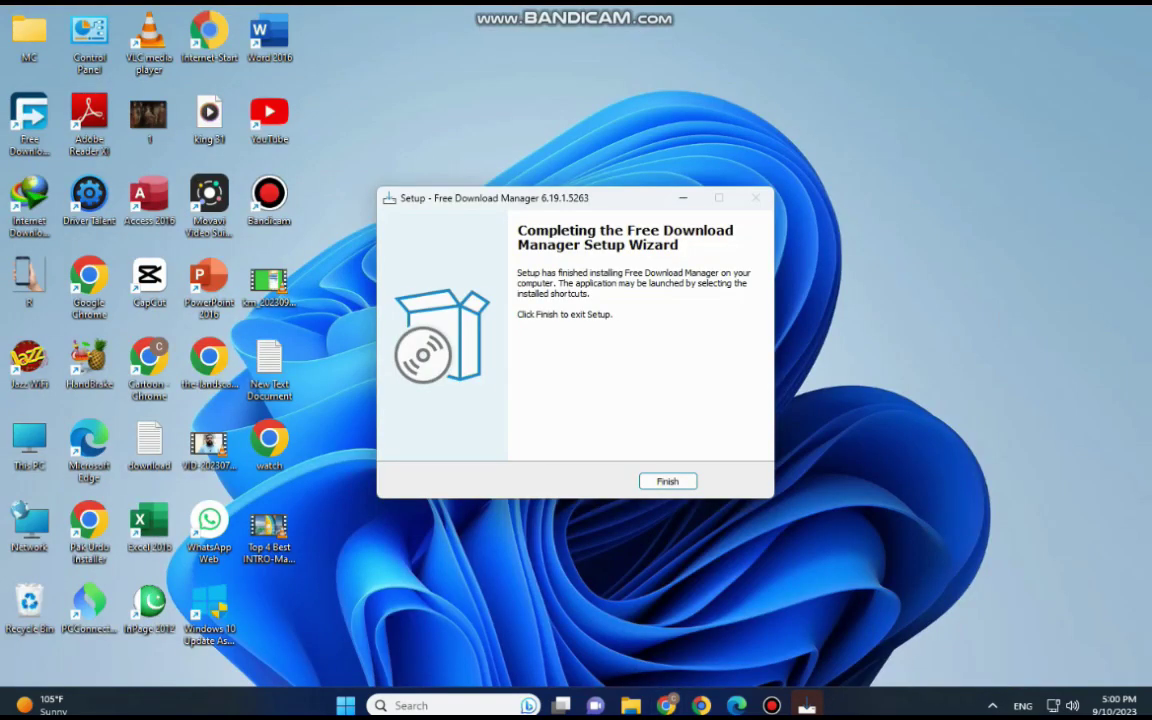
{"action": "key", "text": "Return"}
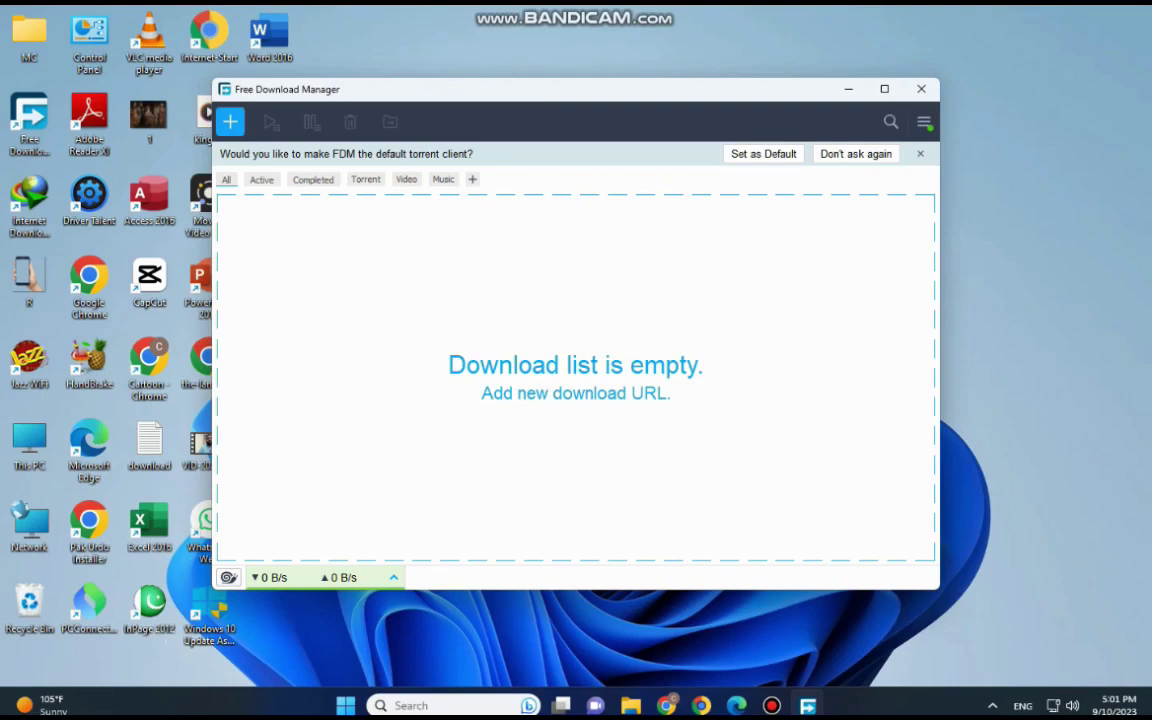
- Add the Google Chrome extension from Free Download Manager's Browser Integration preferences and check it in the browser's extension list
{"action": "left_click", "coordinate": [230, 121]}
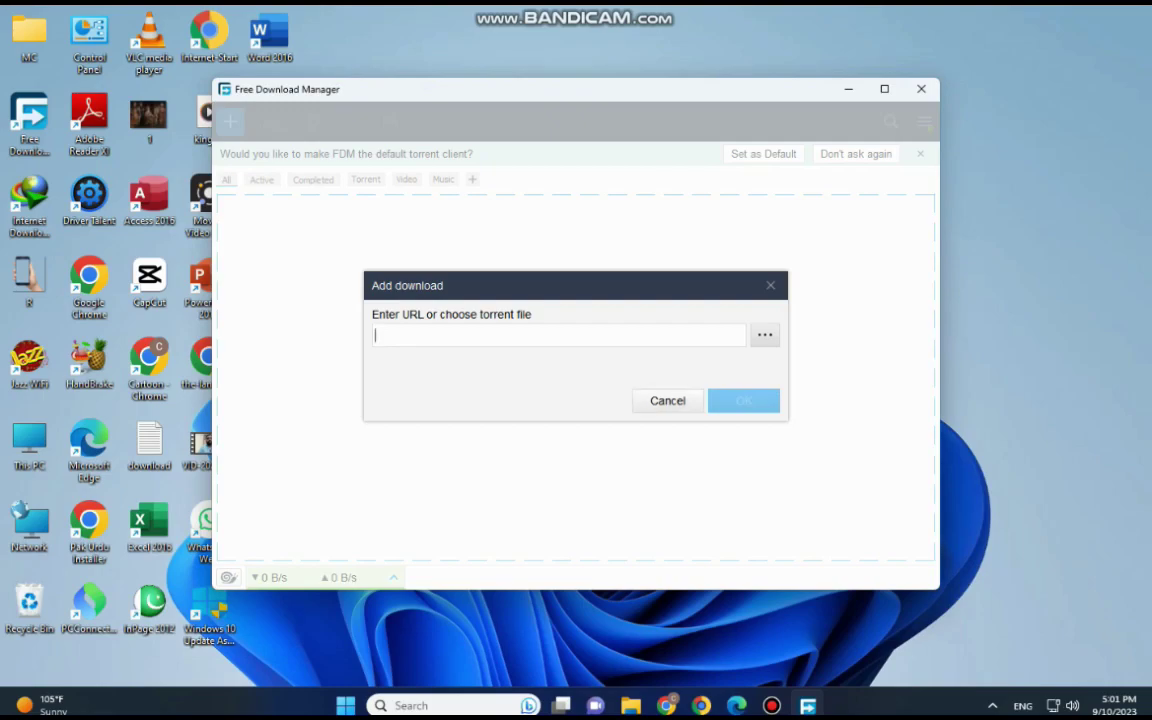
{"action": "key", "text": "Escape"}
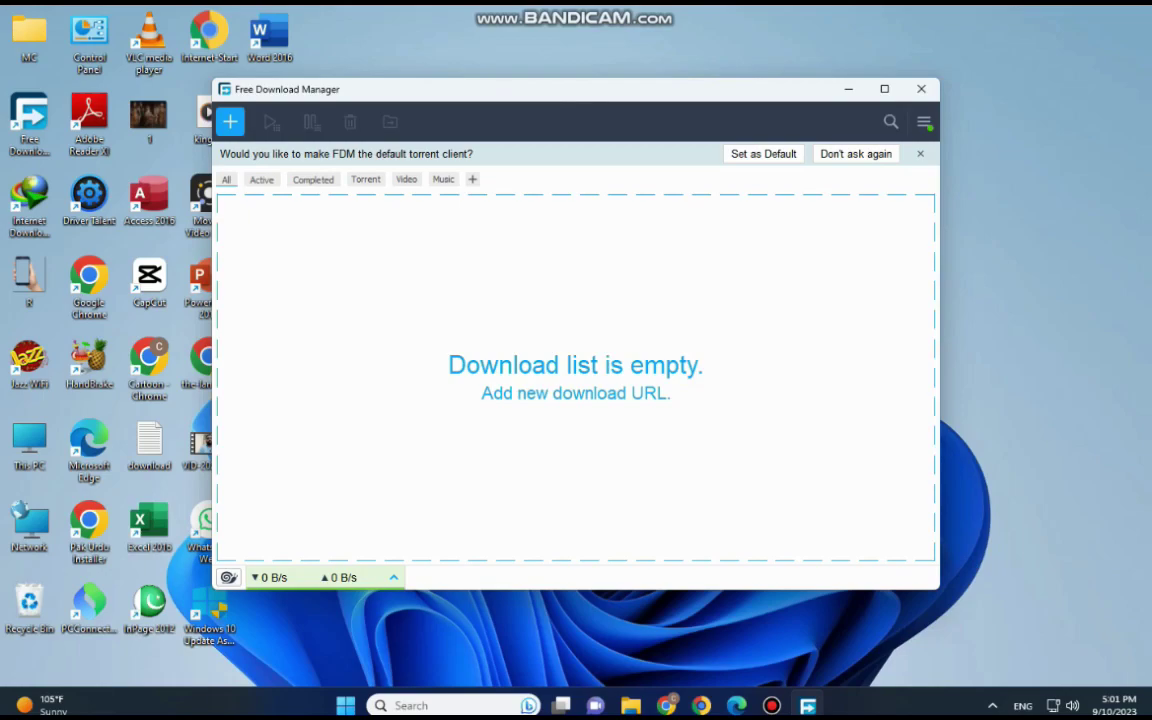
{"action": "left_click", "coordinate": [924, 121]}
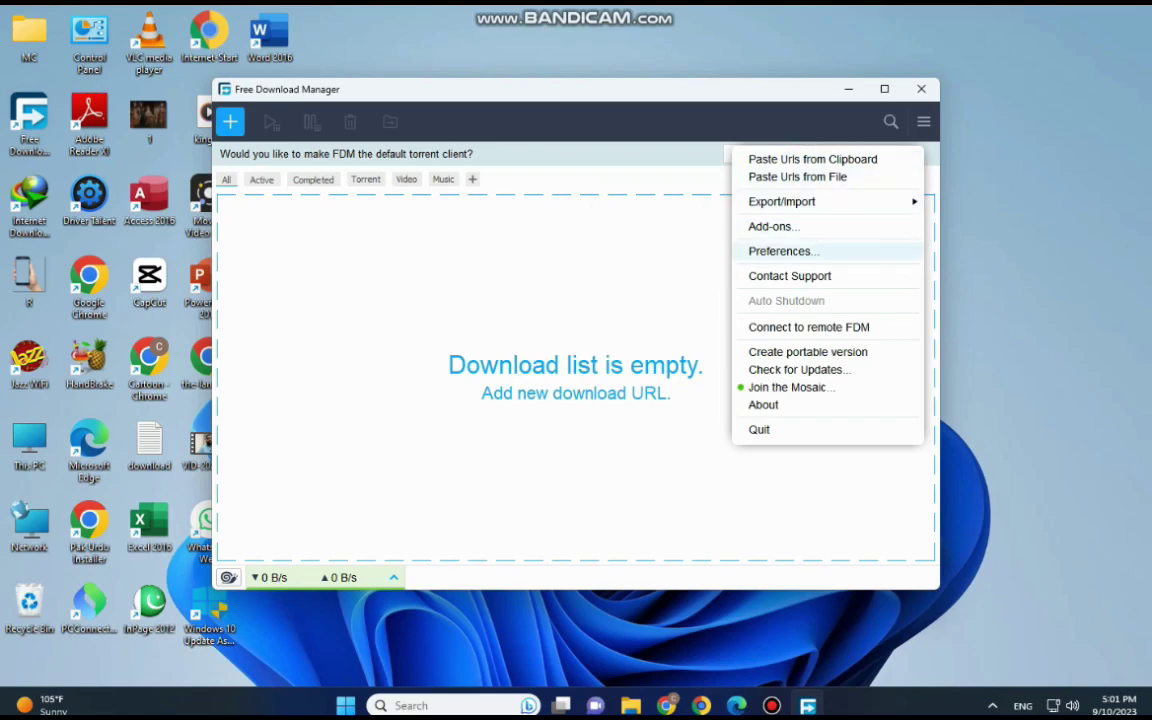
{"action": "left_click", "coordinate": [780, 251]}
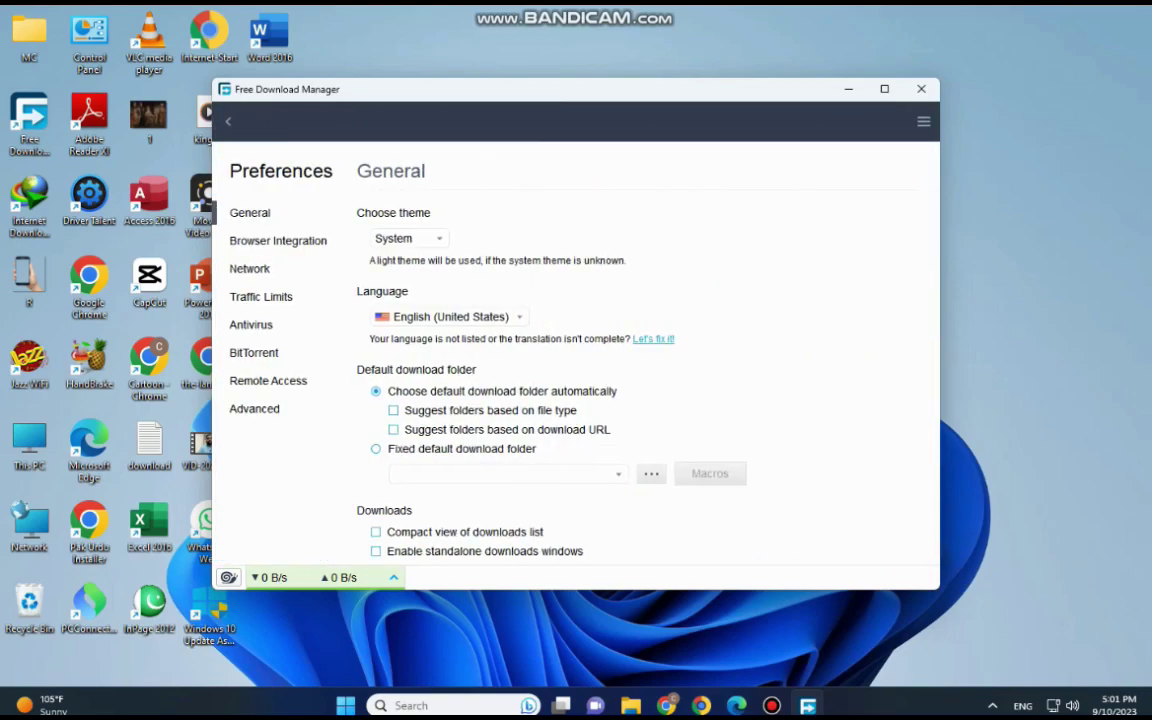
{"action": "scroll", "coordinate": [630, 350], "scroll_direction": "down", "scroll_amount": 8}
{"action": "scroll", "coordinate": [630, 350], "scroll_direction": "up", "scroll_amount": 4}
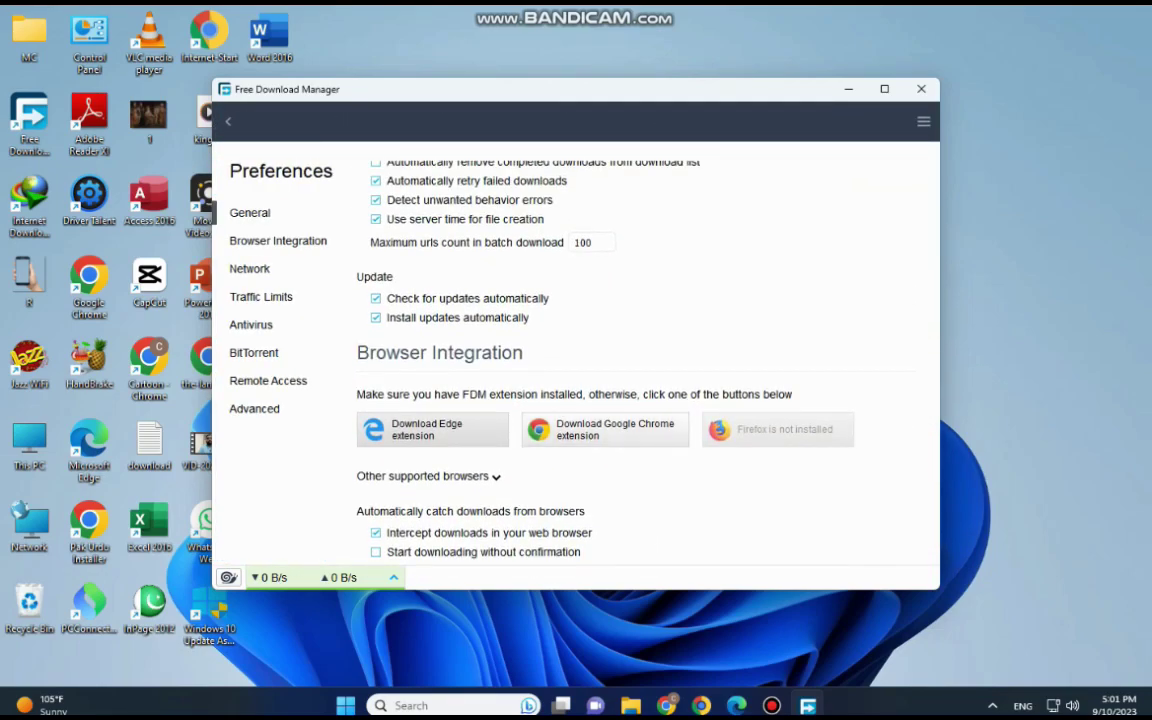
{"action": "left_click", "coordinate": [605, 429]}
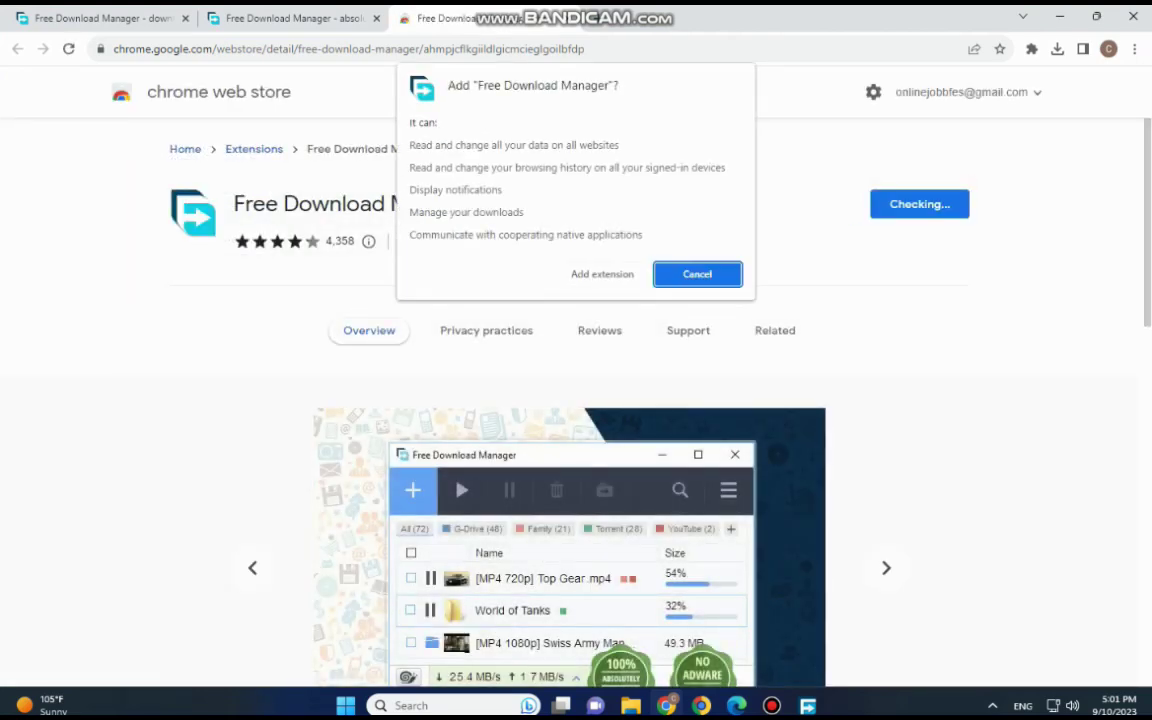
{"action": "key", "text": "Escape"}
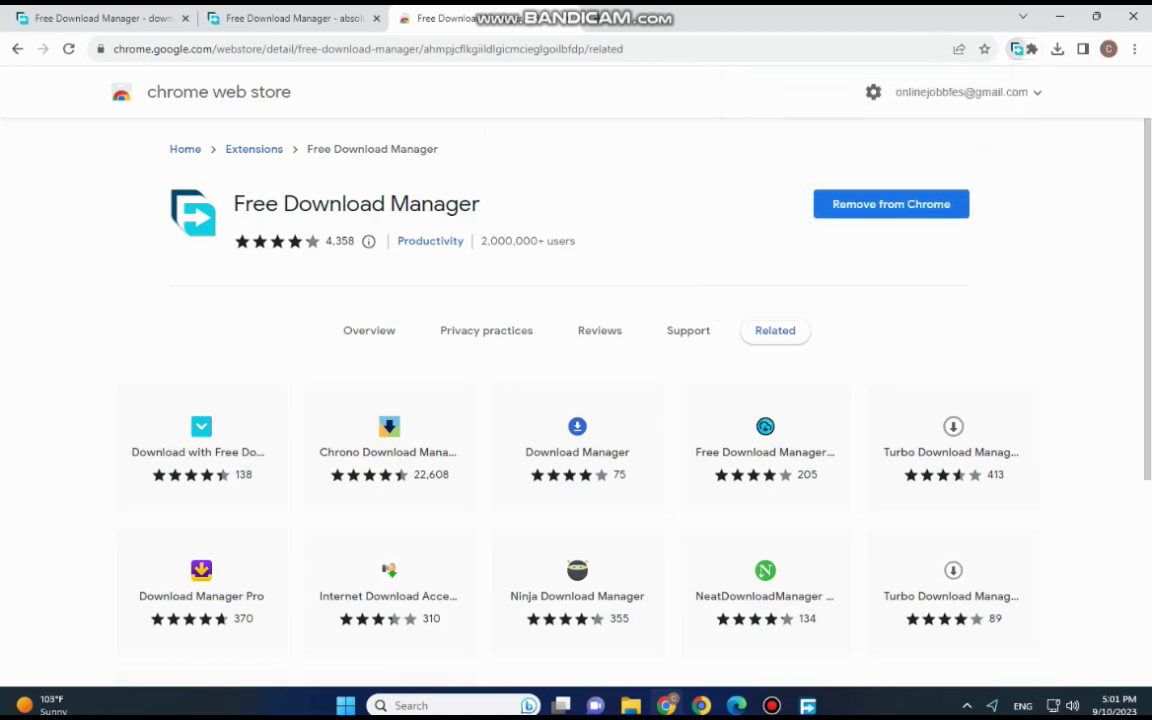
{"action": "left_click", "coordinate": [1031, 48]}
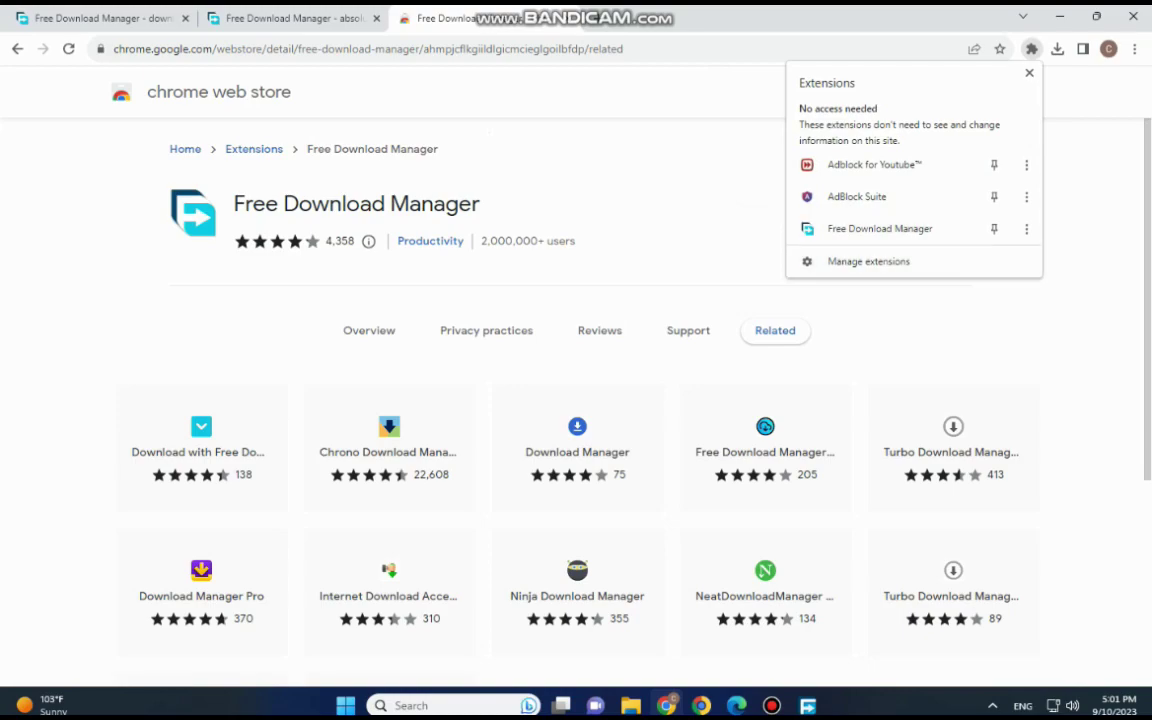
- Search Google for "pexels" and open the Pexels website
{"action": "left_click", "coordinate": [368, 48]}
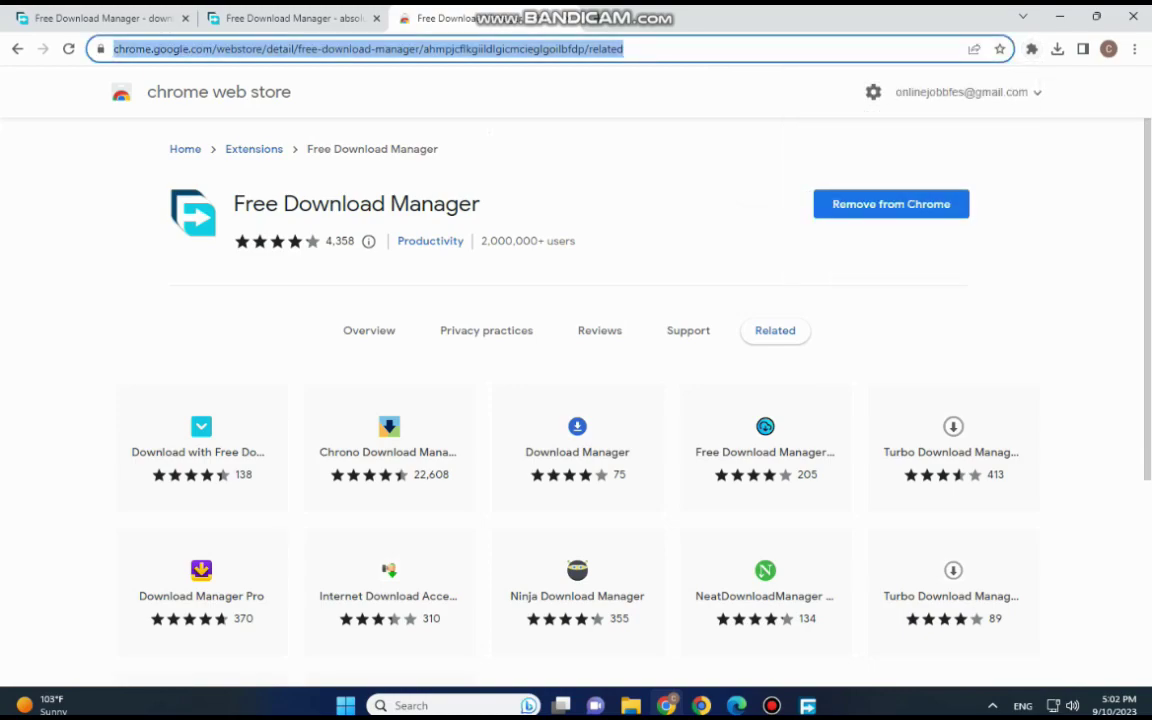
{"action": "type", "text": "pi"}
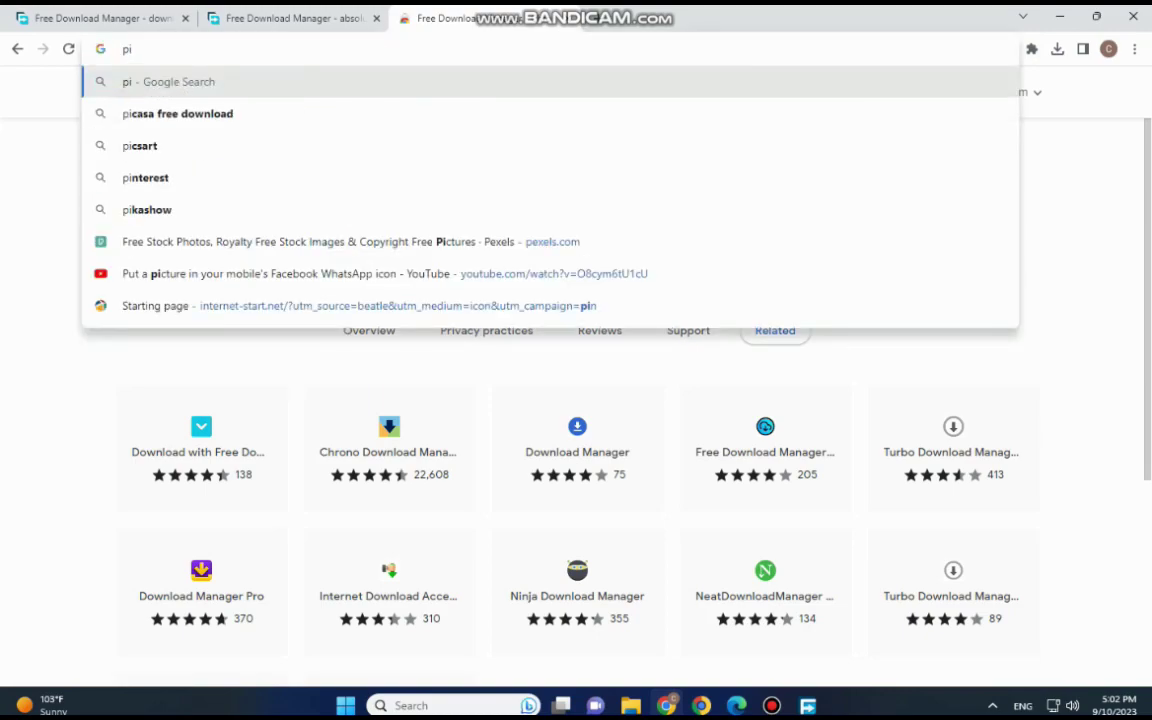
{"action": "key", "text": "BackSpace"}
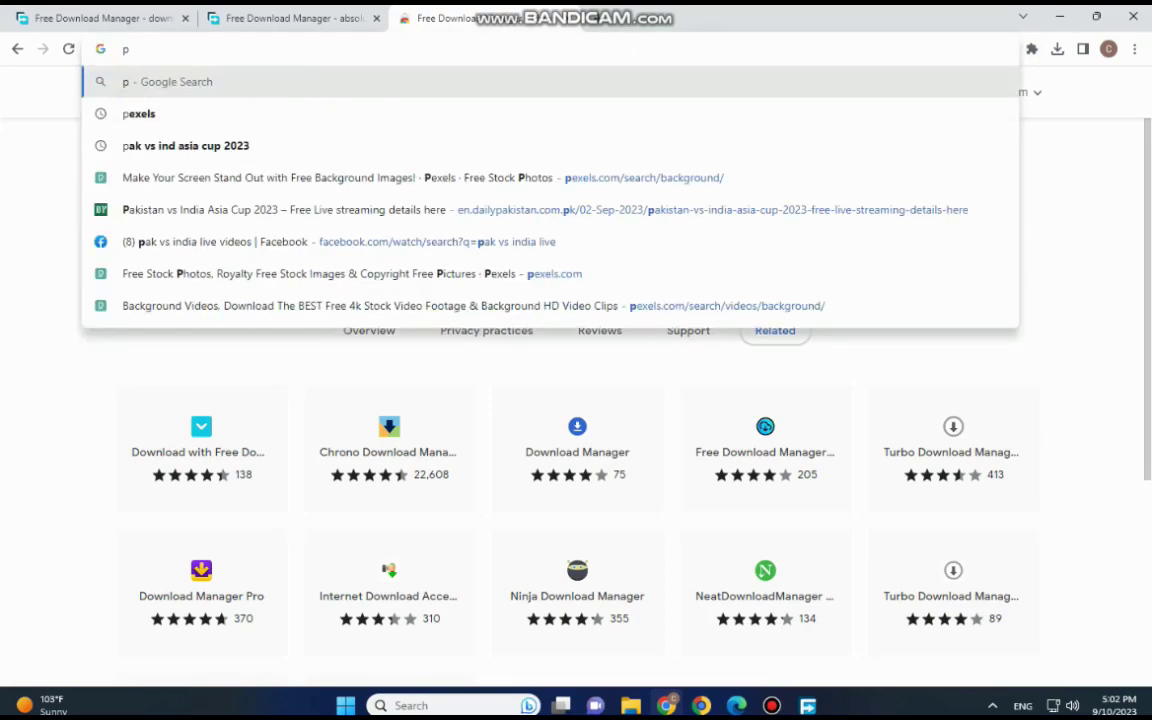
{"action": "left_click", "coordinate": [139, 113]}
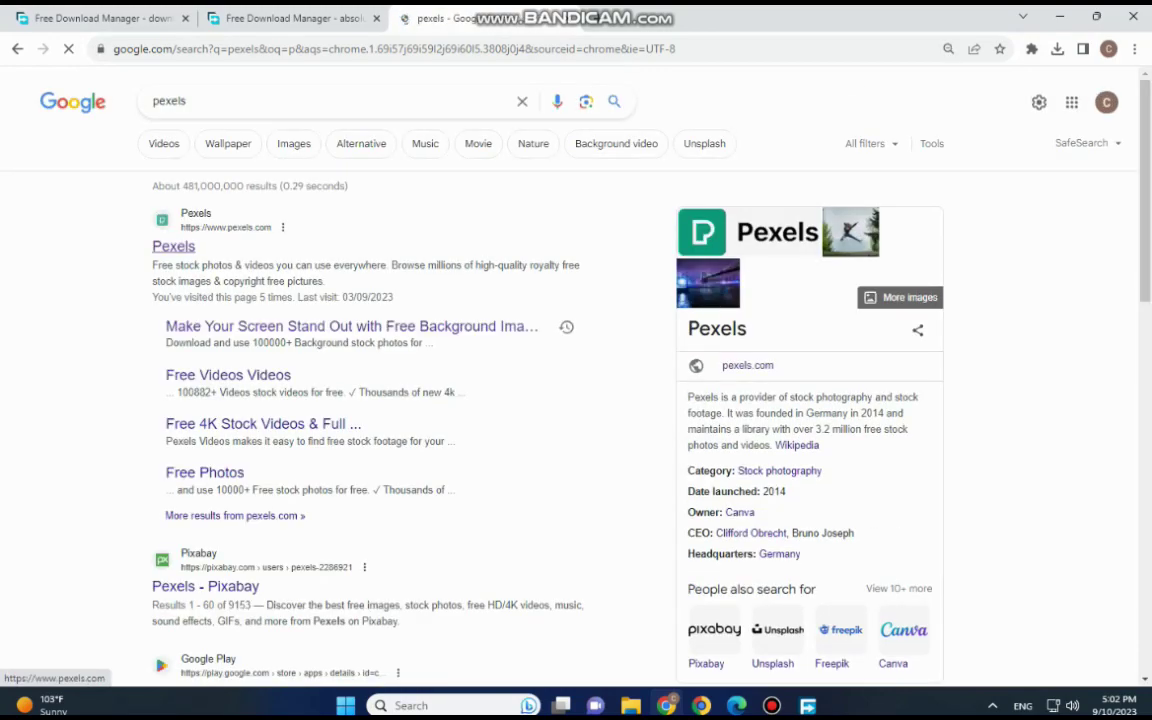
{"action": "left_click", "coordinate": [173, 246]}
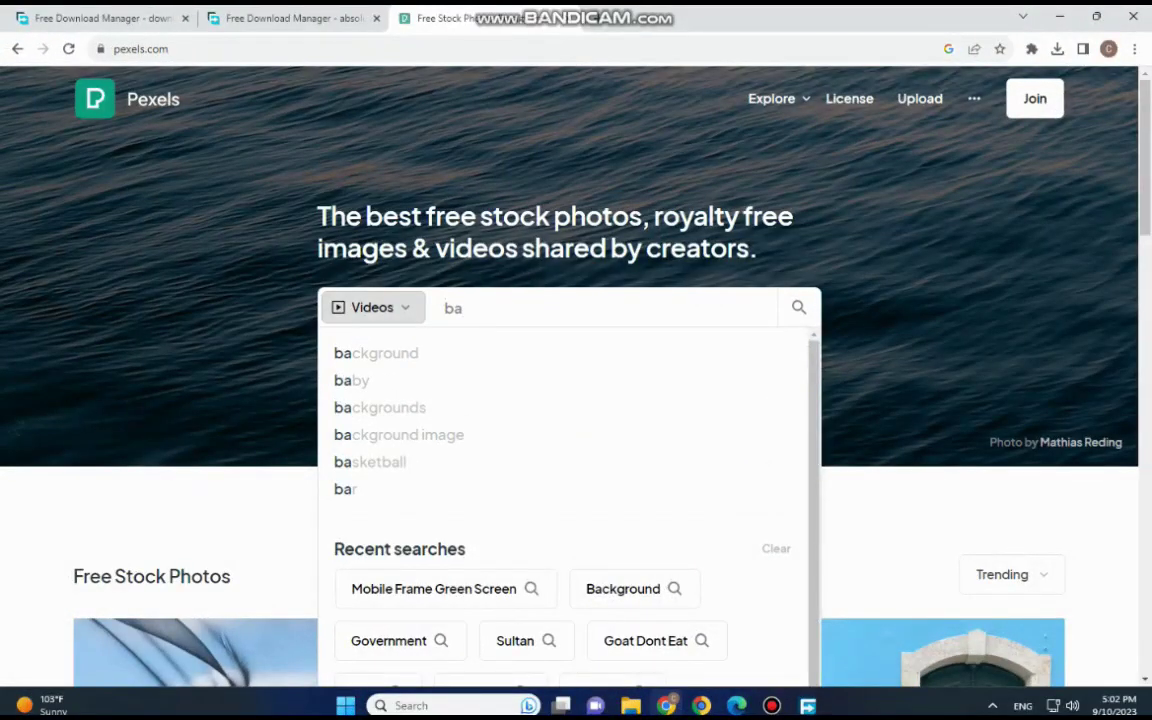
- Search Pexels videos for "baby" and download the first result with Free Download Manager to the Downloads folder as video (2160p).mp4
{"action": "type", "text": "by"}
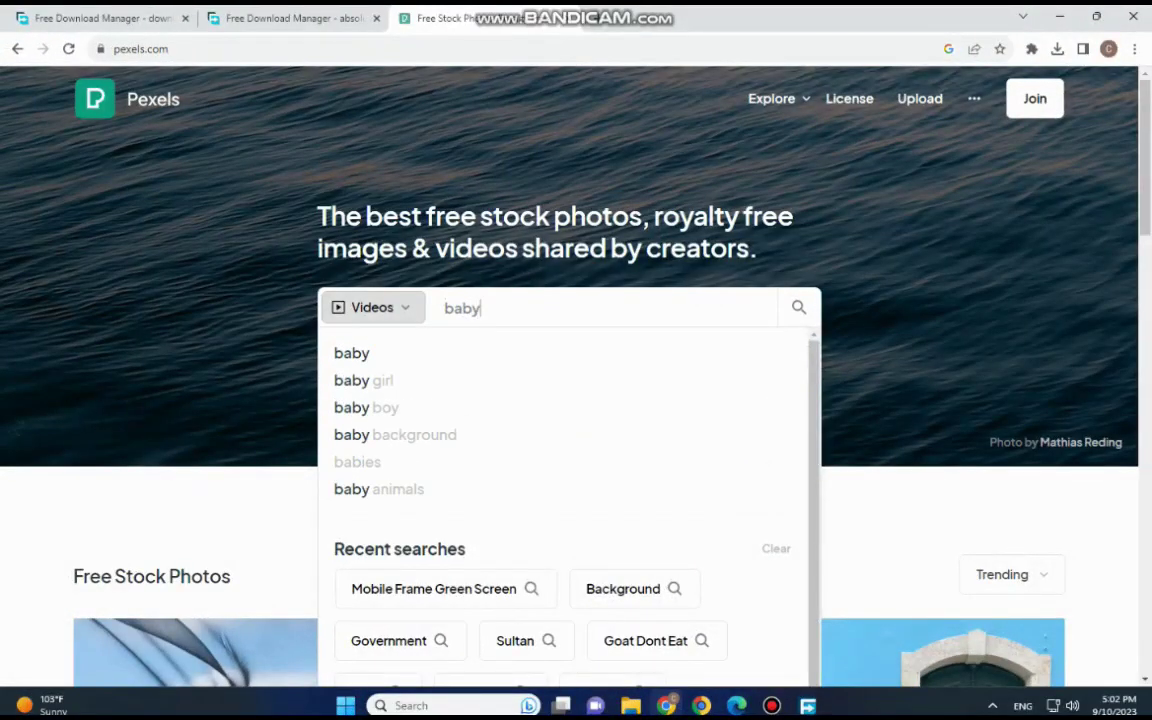
{"action": "key", "text": "Return"}
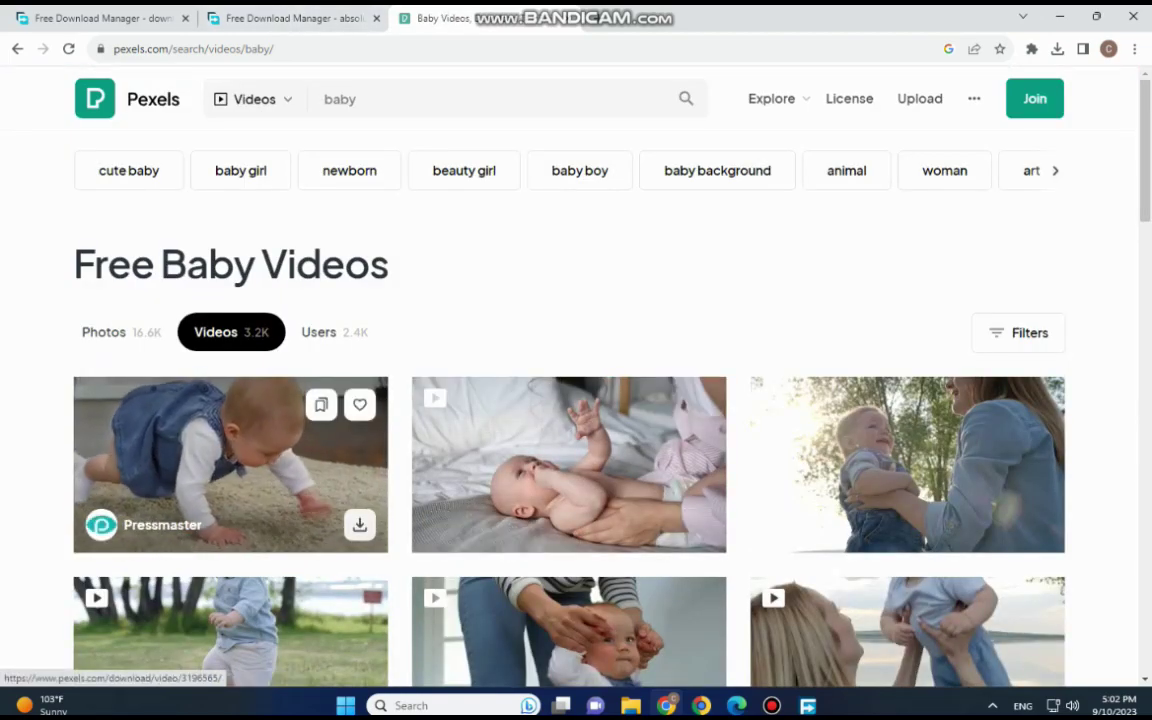
{"action": "left_click", "coordinate": [359, 524]}
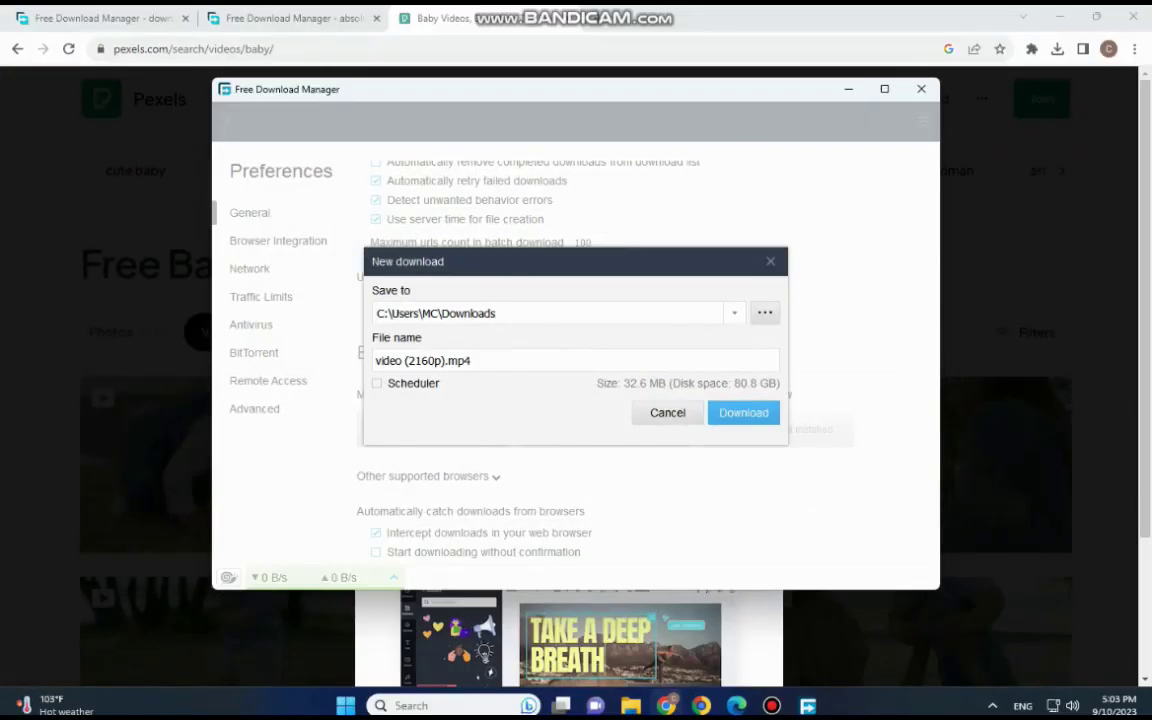
{"action": "key", "text": "Return"}
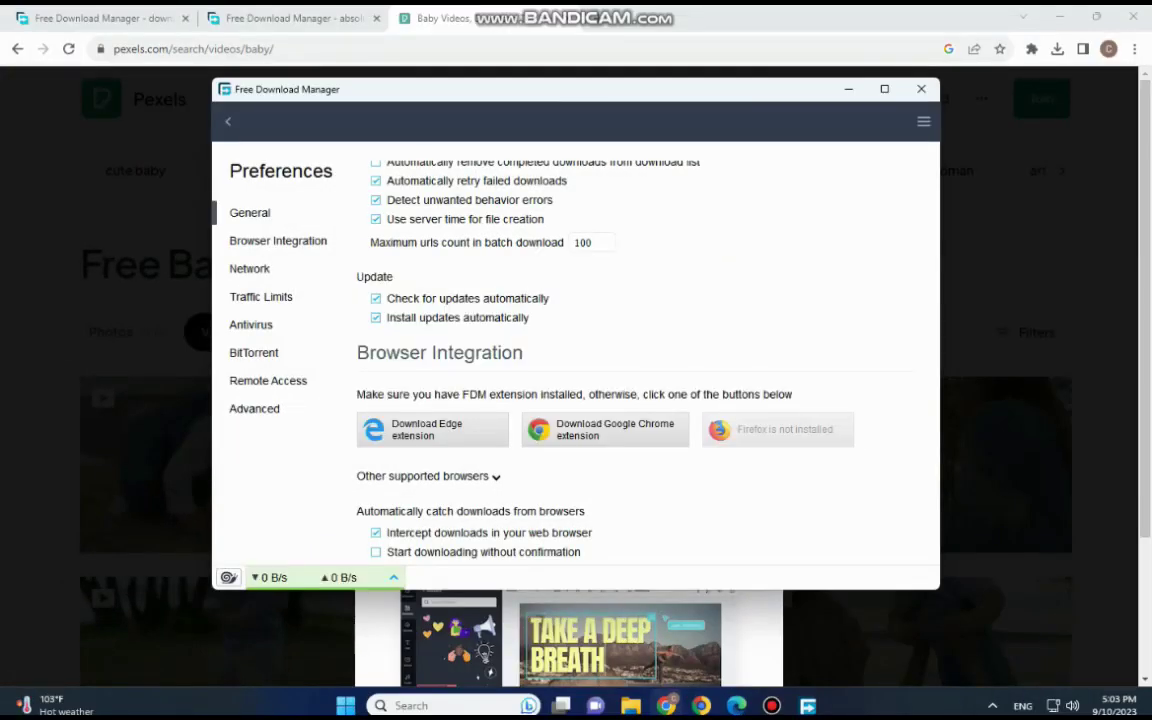